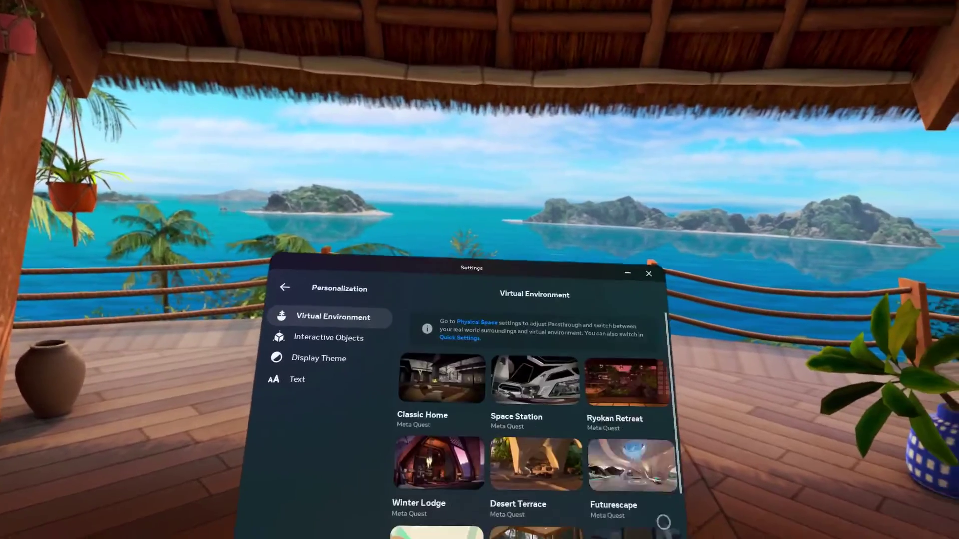
Set HeadSet.png as the Custom Skybox image and close Settings
{"action": "scroll", "coordinate": [644, 487], "scroll_direction": "down", "scroll_amount": 5}
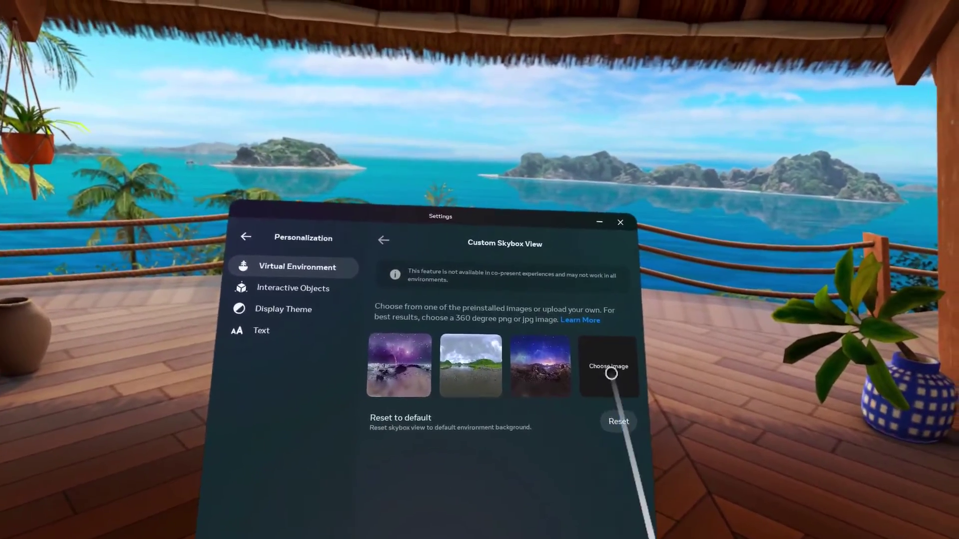
{"action": "left_click", "coordinate": [611, 373]}
{"action": "left_click", "coordinate": [329, 306]}
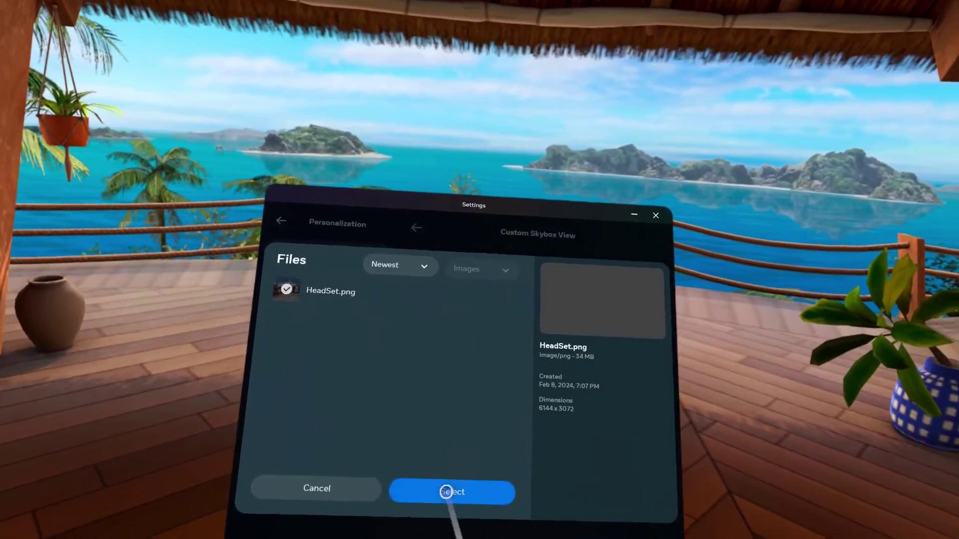
{"action": "left_click", "coordinate": [446, 492]}
{"action": "key", "text": "Escape"}
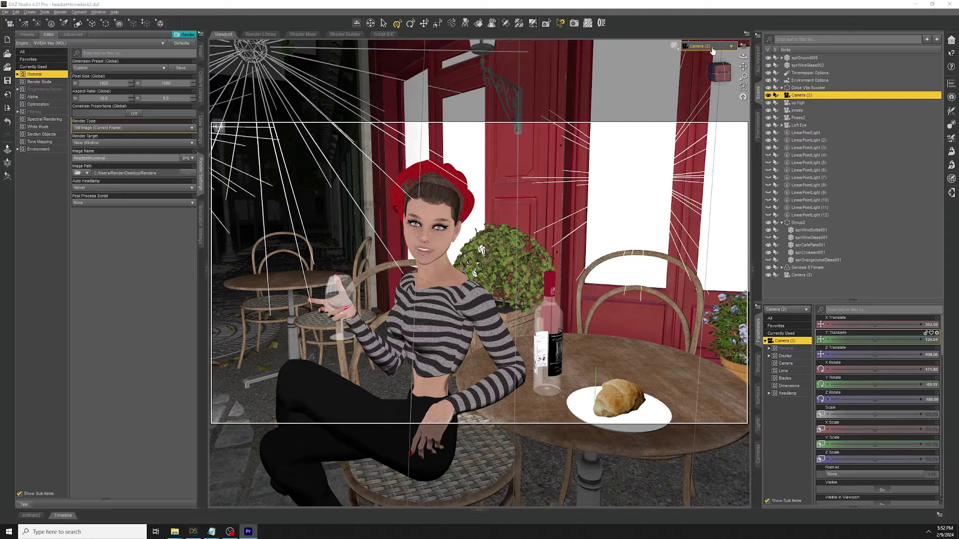
{"action": "left_click", "coordinate": [711, 48]}
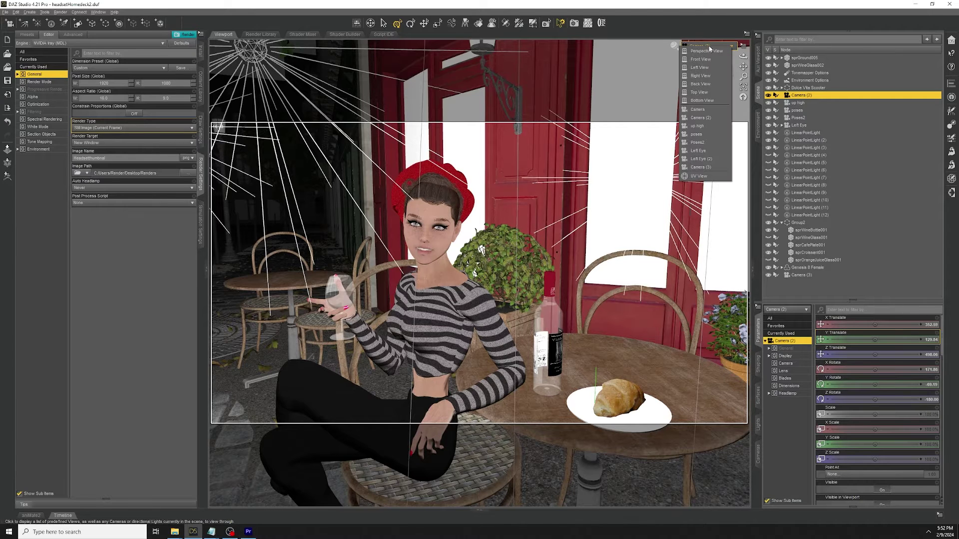
{"action": "left_click", "coordinate": [707, 51]}
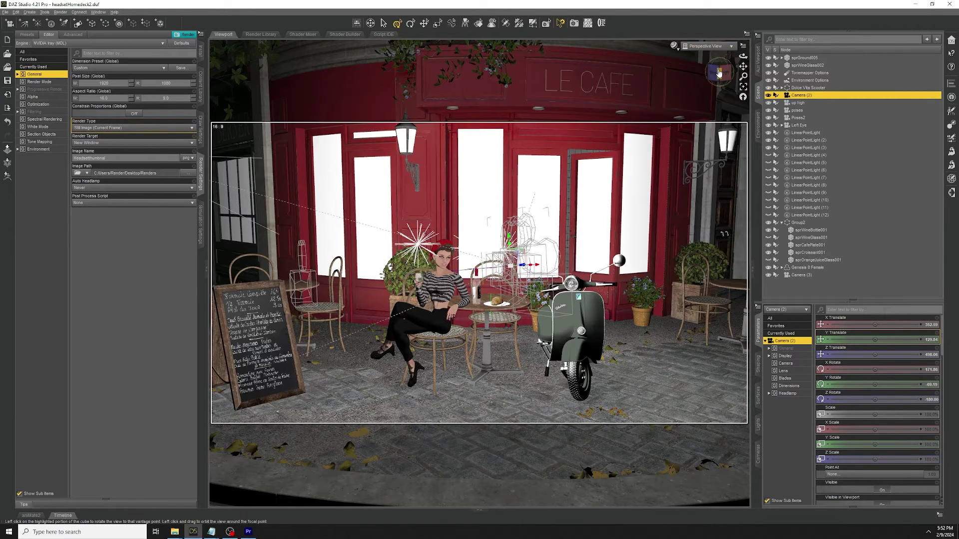
{"action": "left_click_drag", "start_coordinate": [719, 74], "coordinate": [683, 49]}
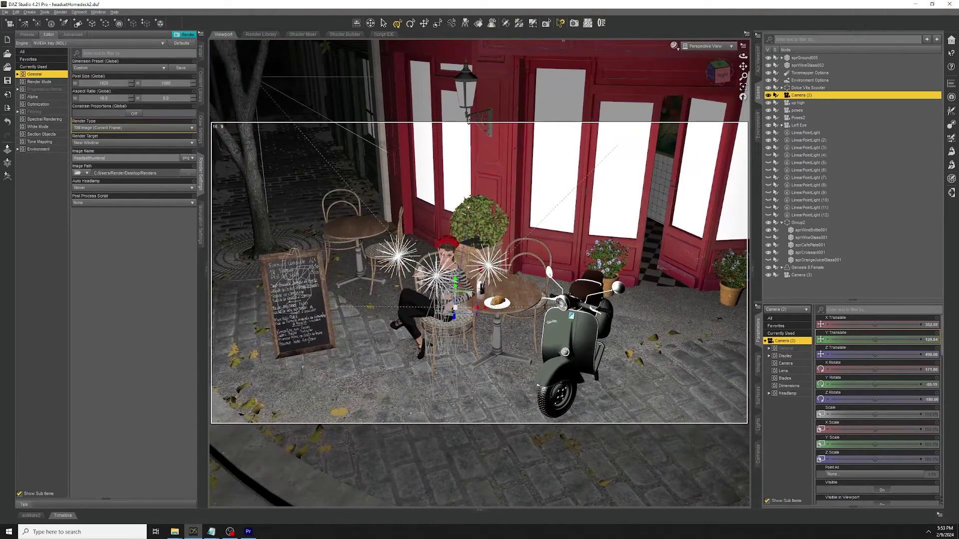
{"action": "left_click", "coordinate": [701, 45]}
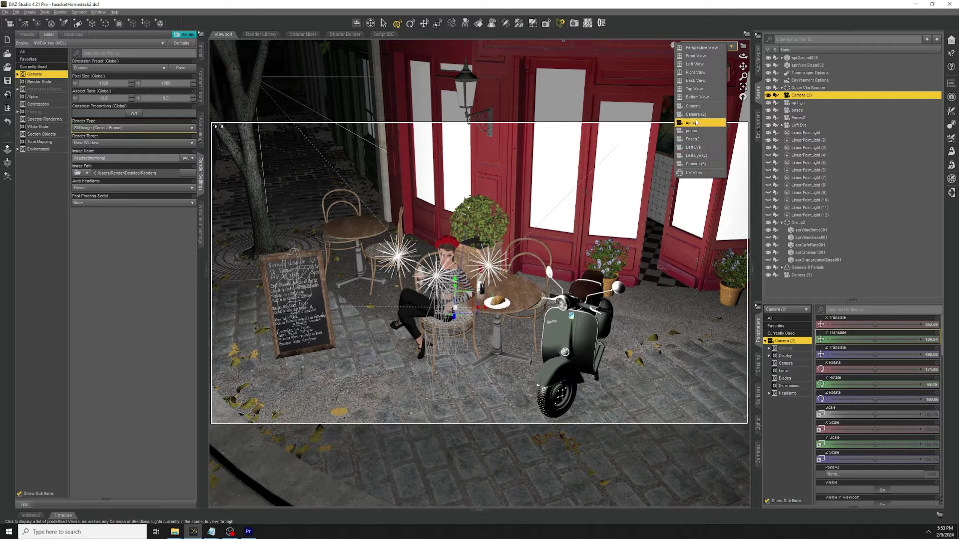
{"action": "left_click", "coordinate": [696, 114]}
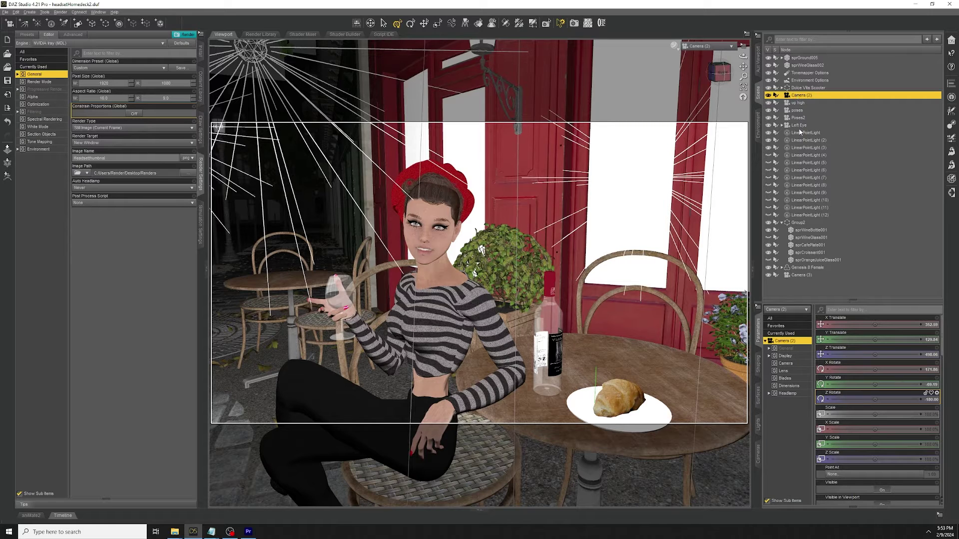
{"action": "left_click", "coordinate": [781, 223]}
Check Camera (2)'s Lens distortion types, then show its focal length and depth-of-field properties
{"action": "left_click", "coordinate": [840, 408]}
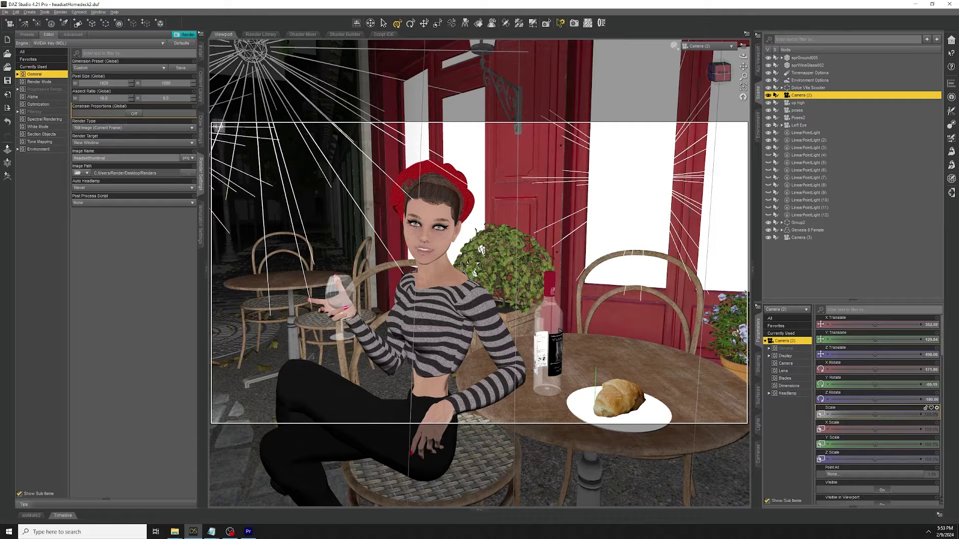
{"action": "left_click", "coordinate": [784, 371]}
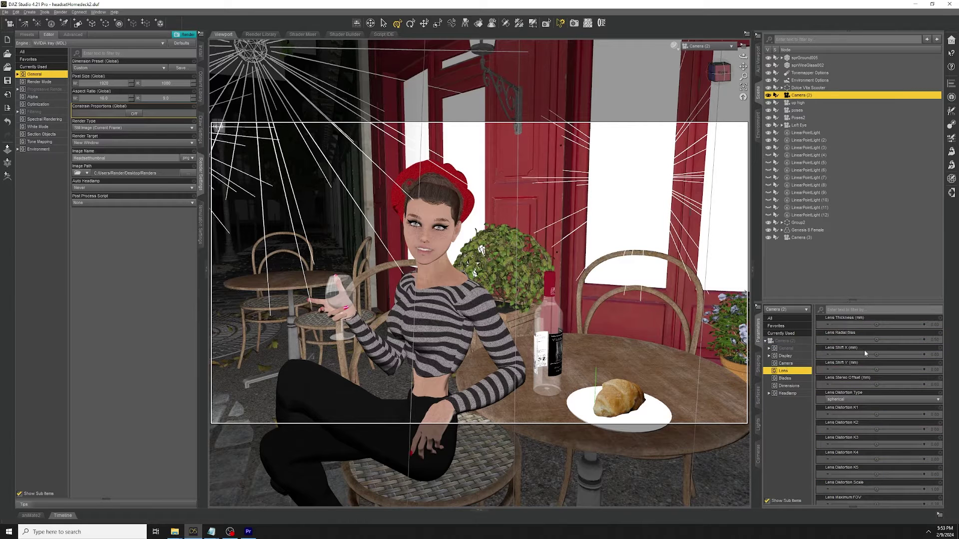
{"action": "left_click", "coordinate": [843, 400]}
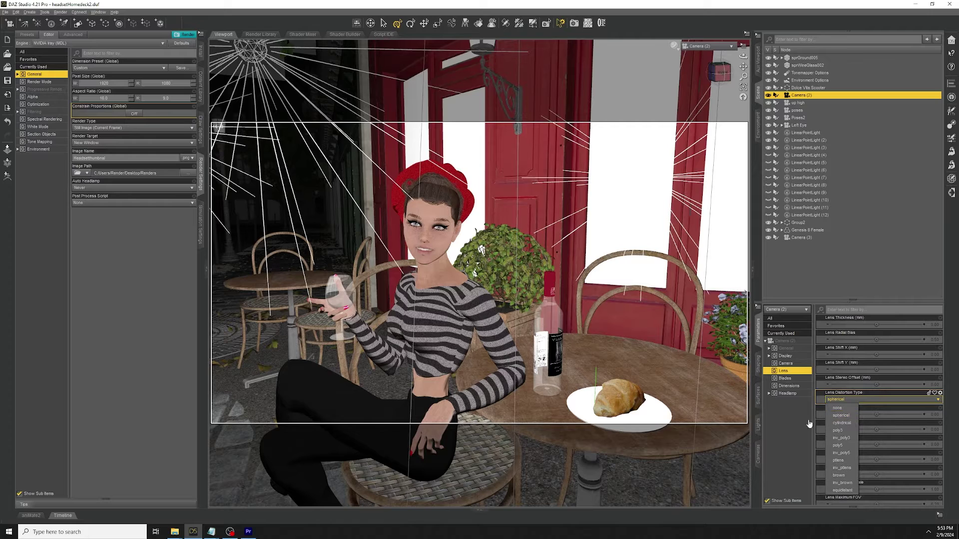
{"action": "left_click", "coordinate": [788, 426]}
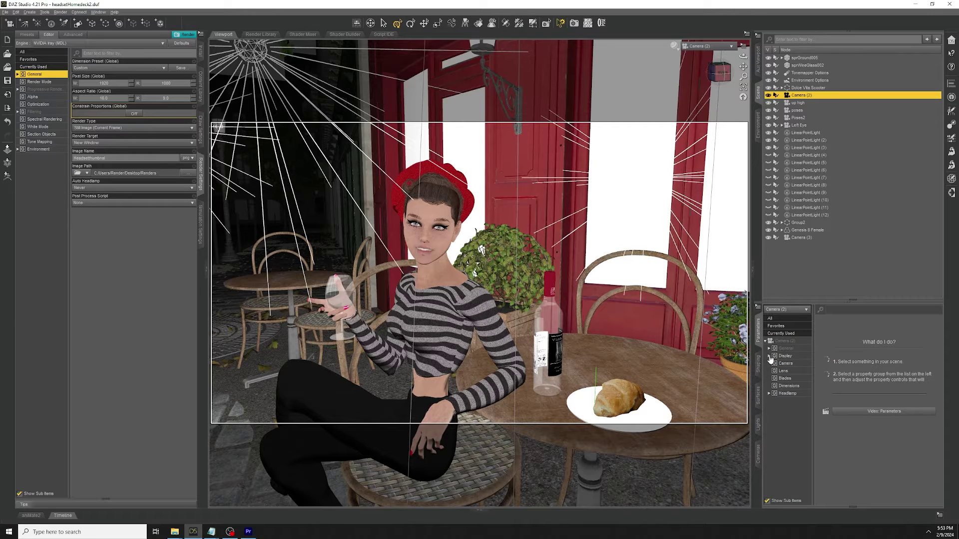
{"action": "left_click", "coordinate": [783, 365]}
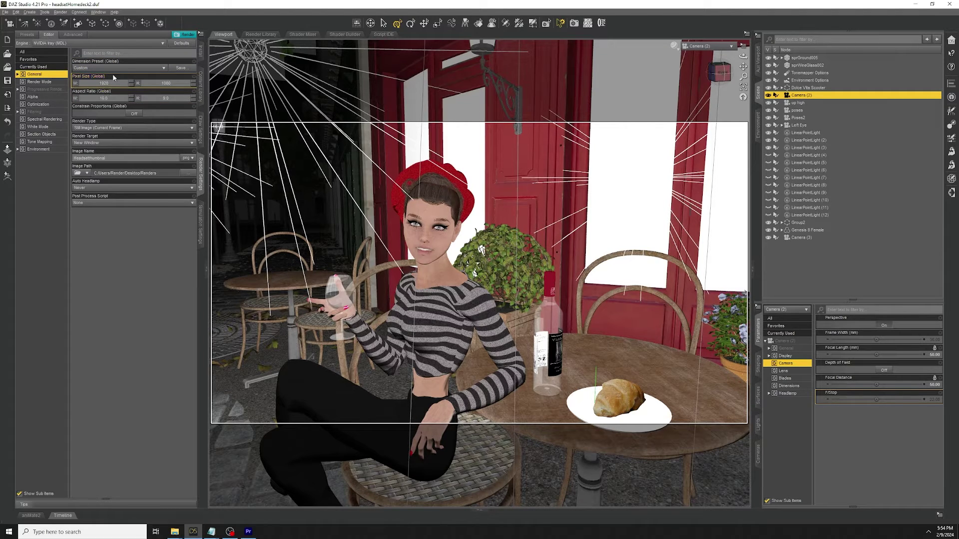
{"action": "key", "text": "alt+Tab"}
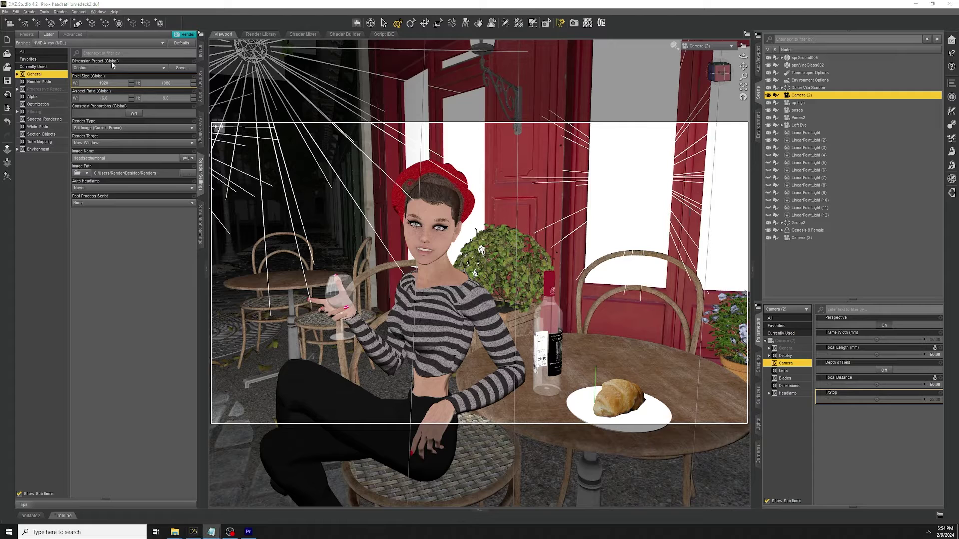
Set the render Pixel Size to 6144 width and 3072 height
{"action": "left_click", "coordinate": [103, 83]}
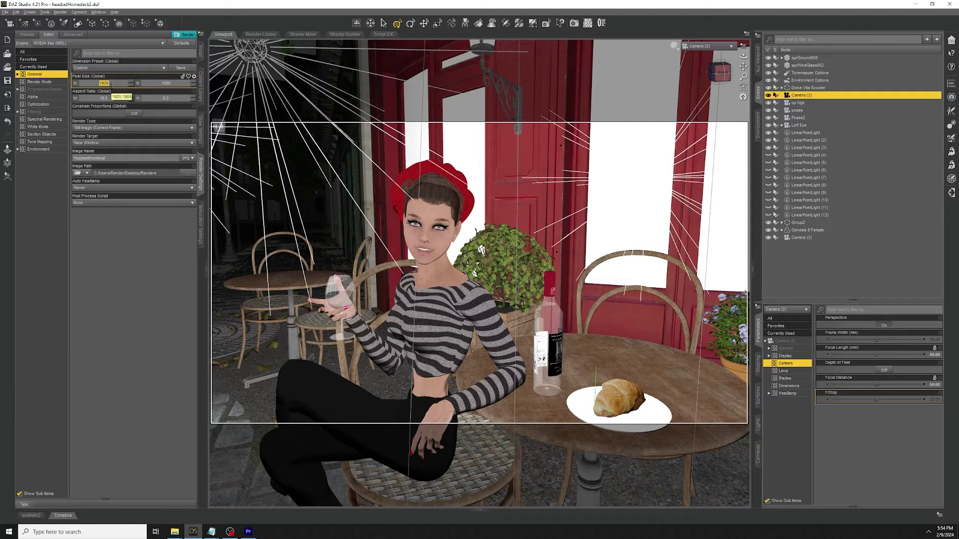
{"action": "key", "text": "BackSpace"}
{"action": "left_click", "coordinate": [165, 83]}
{"action": "type", "text": "80"}
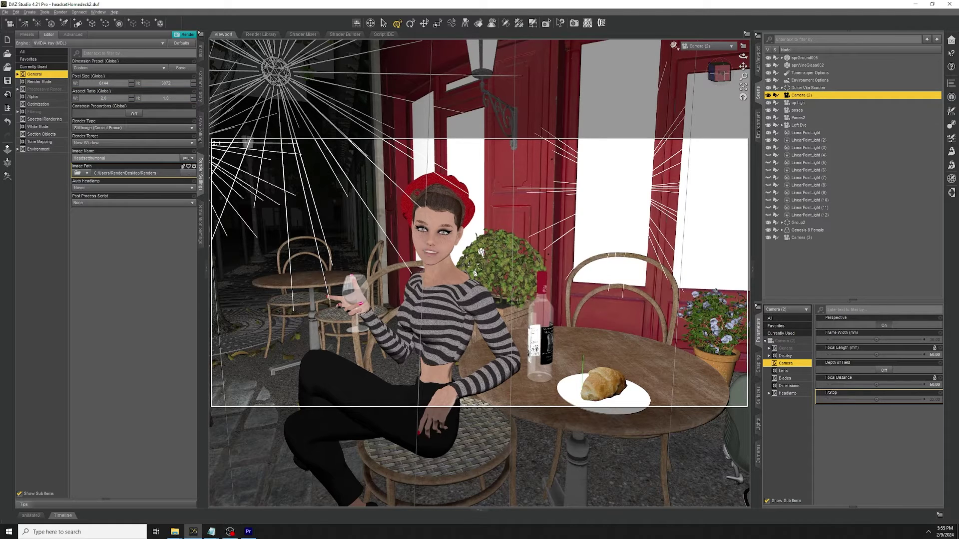
Render the café scene as the 360° panorama
{"action": "left_click", "coordinate": [174, 532]}
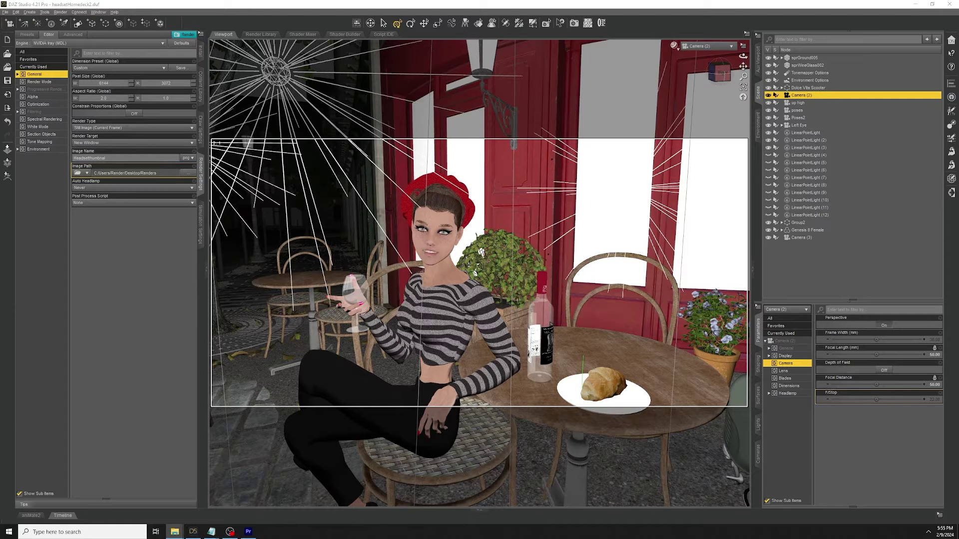
{"action": "left_click", "coordinate": [188, 34]}
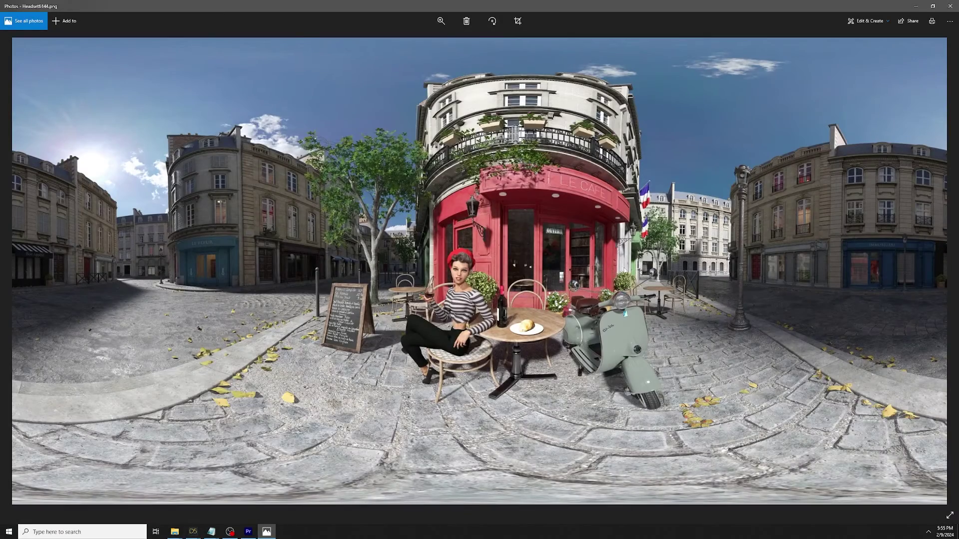
{"action": "scroll", "coordinate": [601, 276], "scroll_direction": "up", "scroll_amount": 3}
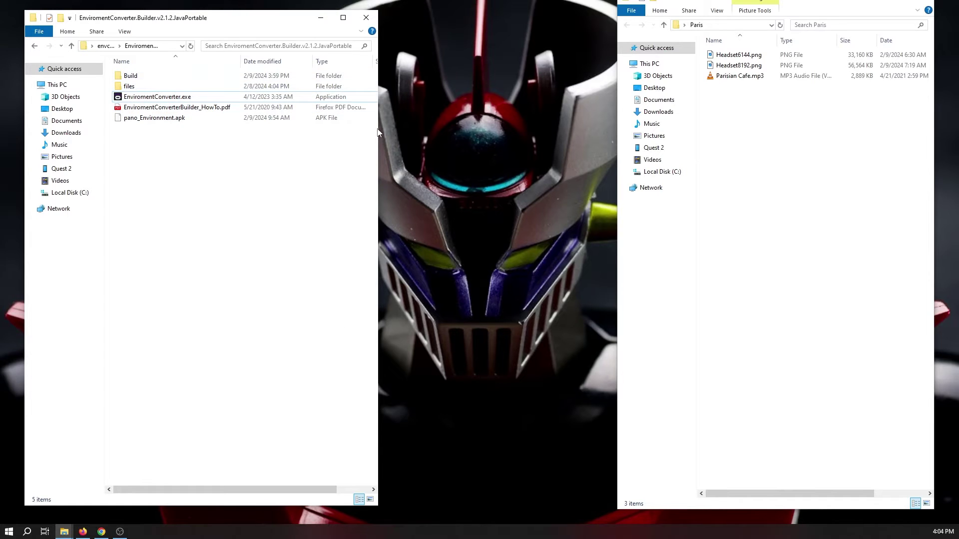
Widen the Explorer window to show file sizes and launch EnvironmentConverter.exe
{"action": "left_click_drag", "start_coordinate": [378, 129], "coordinate": [492, 124]}
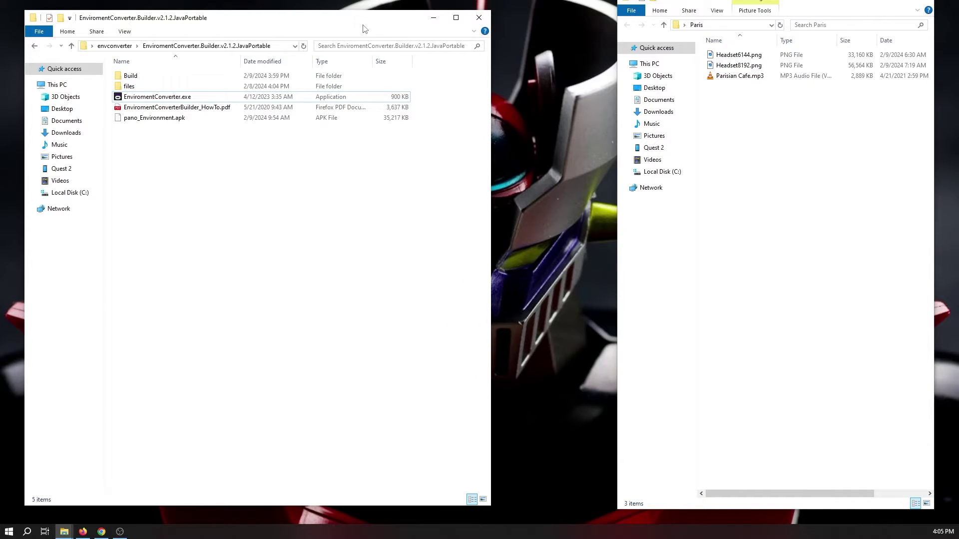
{"action": "double_click", "coordinate": [156, 97]}
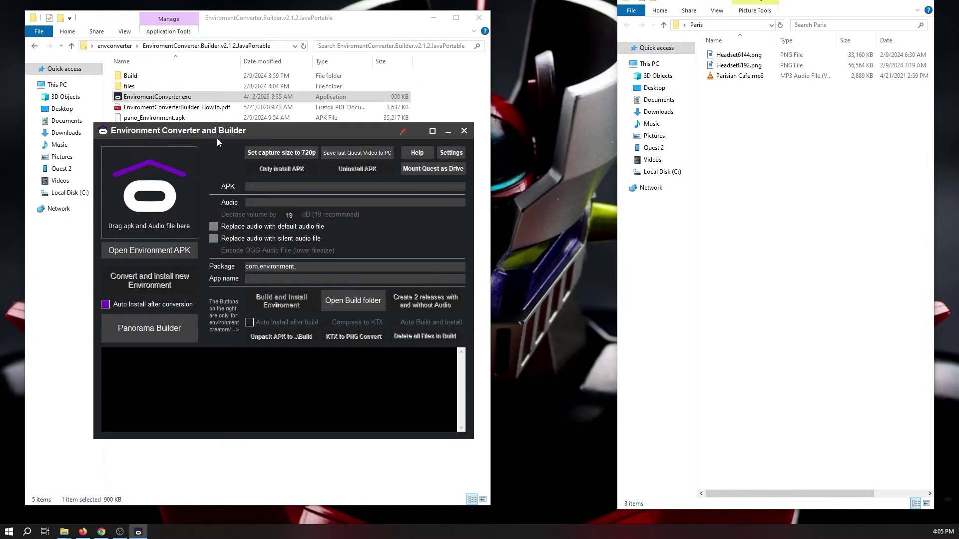
{"action": "left_click_drag", "start_coordinate": [265, 130], "coordinate": [268, 151]}
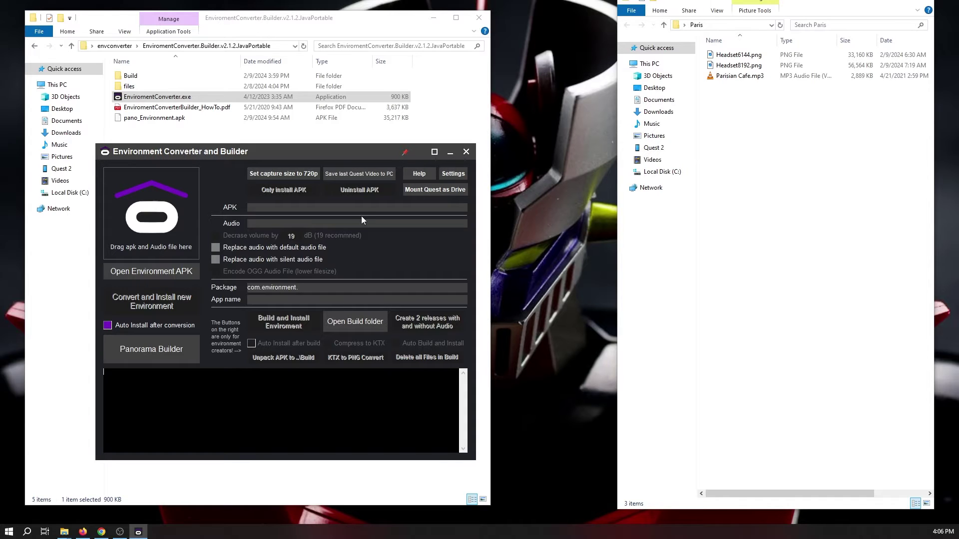
{"action": "left_click", "coordinate": [165, 355]}
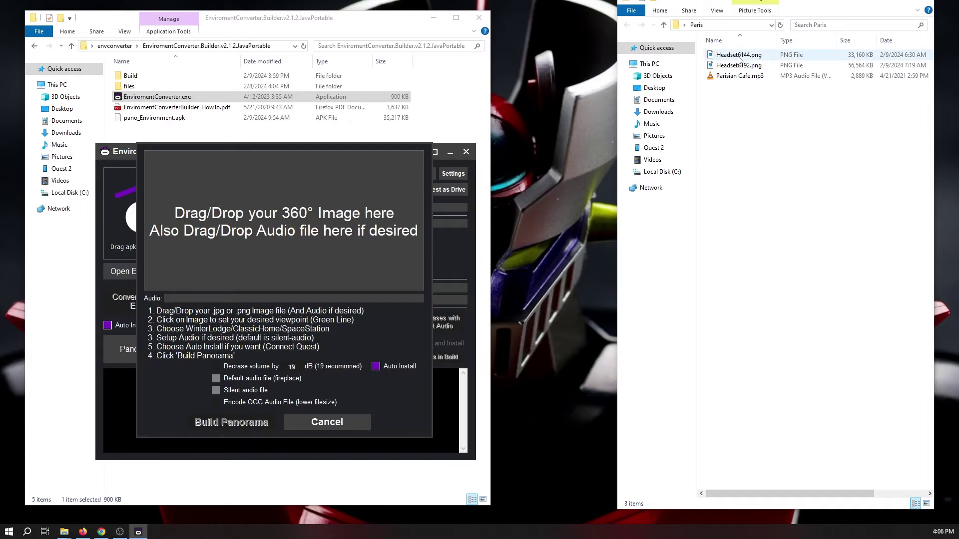
Load Headset6144.png with Parisian Cafe.mp3, shift the start view onto the café, and start Build Panorama
{"action": "left_click_drag", "start_coordinate": [739, 57], "coordinate": [348, 226]}
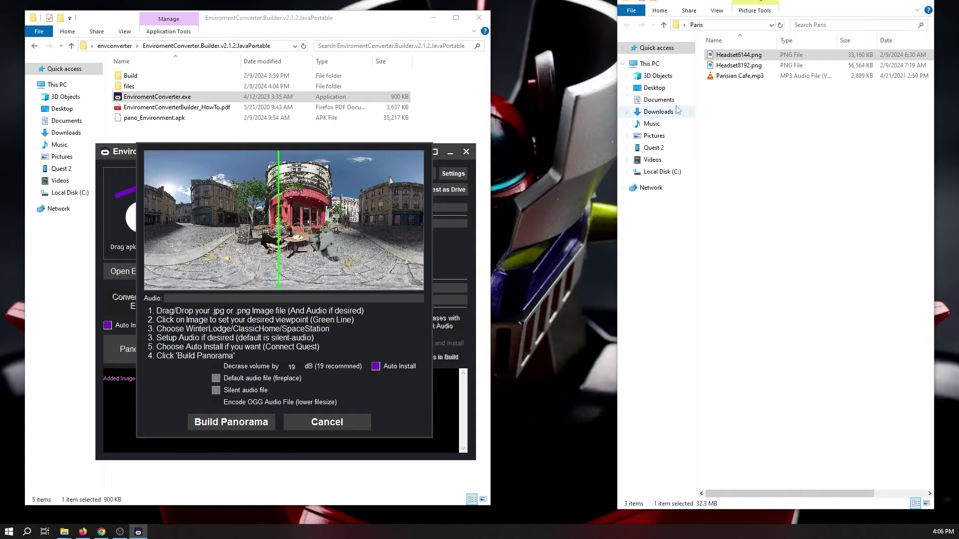
{"action": "left_click_drag", "start_coordinate": [734, 76], "coordinate": [294, 233]}
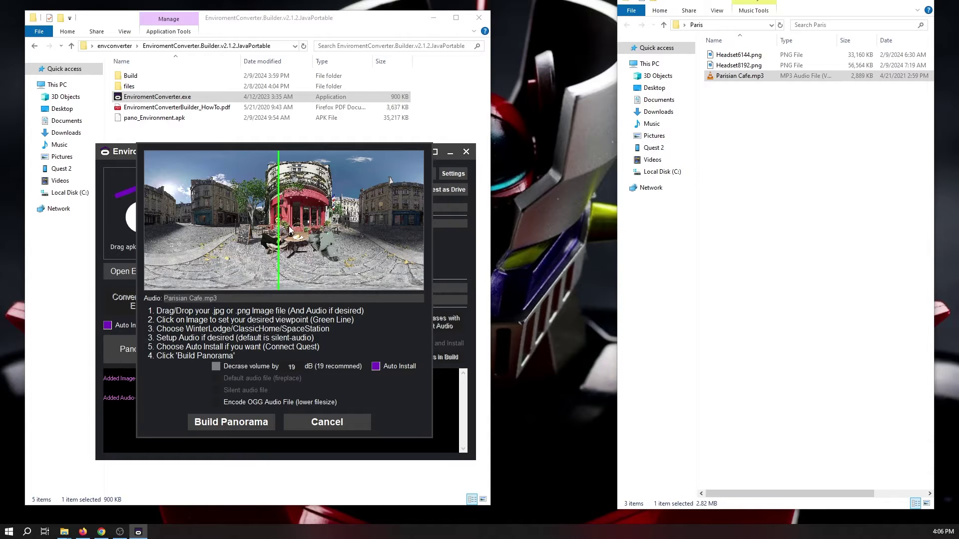
{"action": "left_click_drag", "start_coordinate": [278, 224], "coordinate": [278, 245]}
{"action": "left_click", "coordinate": [229, 424]}
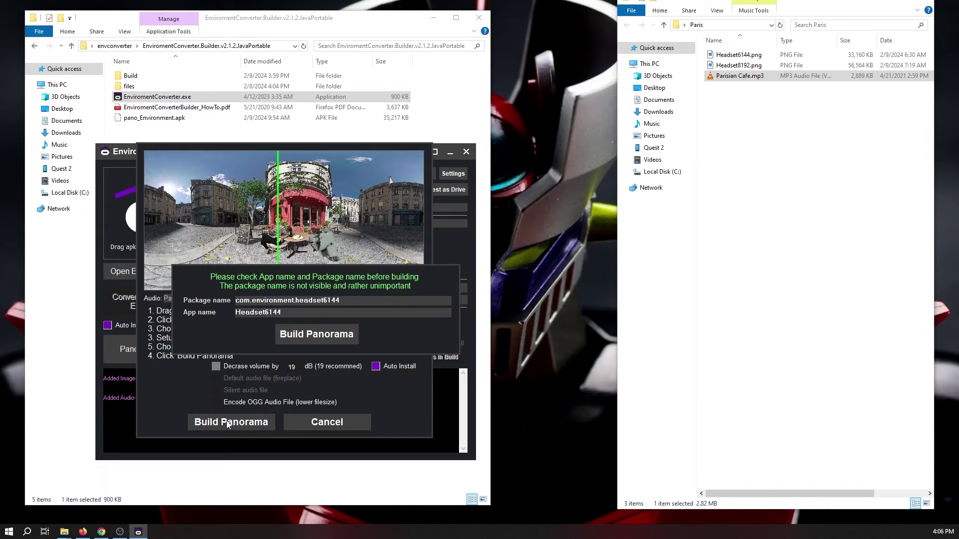
Change the package suffix to paris and the app name to Paris, then build
{"action": "left_click_drag", "start_coordinate": [341, 300], "coordinate": [295, 301]}
{"action": "type", "text": "paris"}
{"action": "left_click_drag", "start_coordinate": [307, 314], "coordinate": [175, 318]}
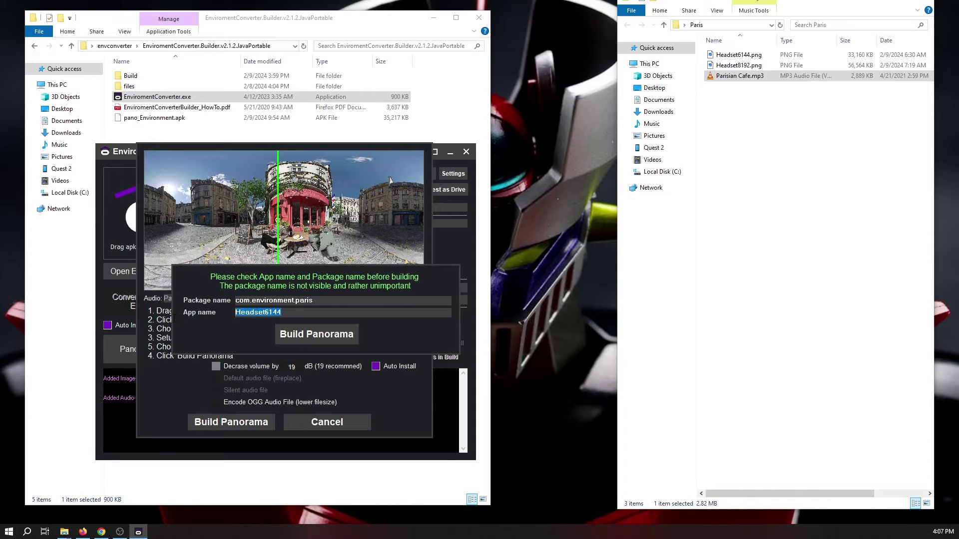
{"action": "type", "text": "Paris"}
{"action": "left_click", "coordinate": [329, 340]}
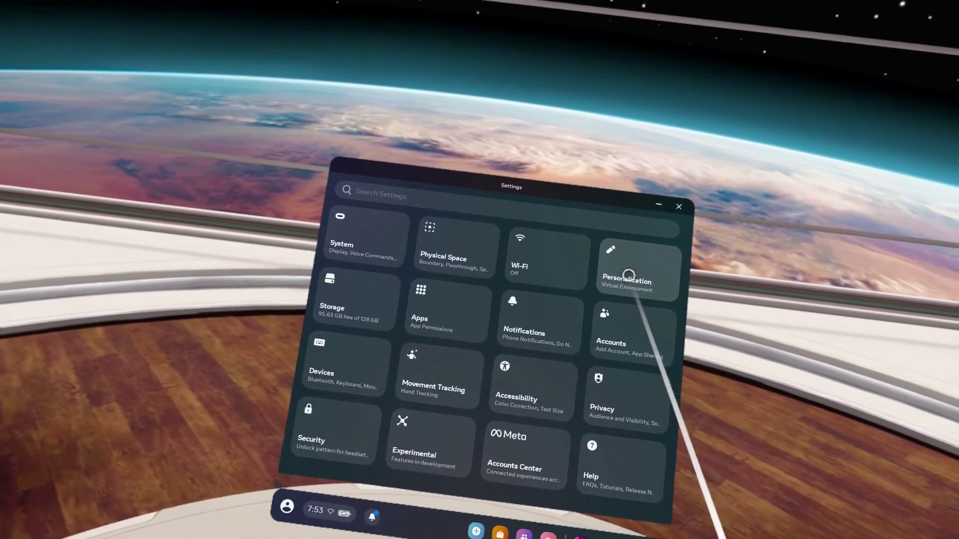
With the Paris APK installed, open the headset's Virtual Environment choices
{"action": "left_click", "coordinate": [639, 260]}
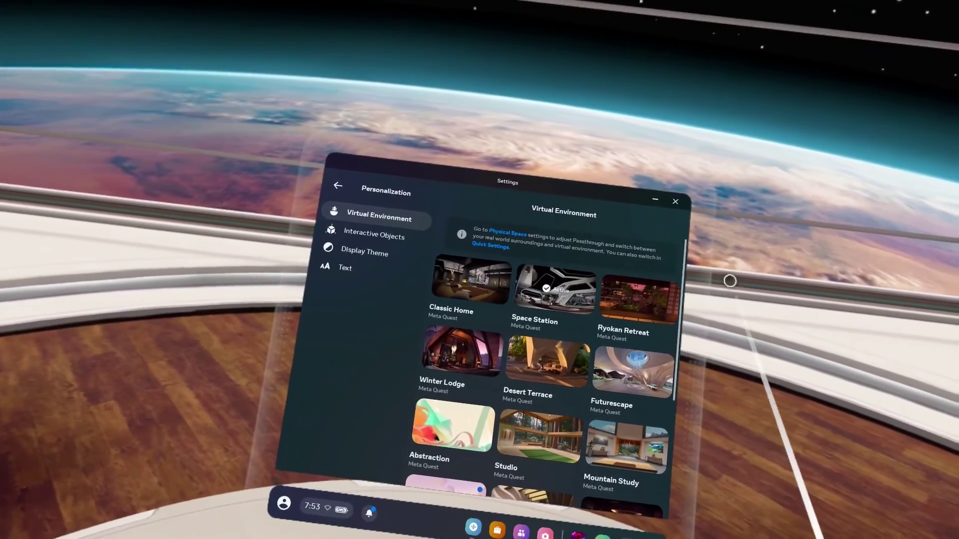
Scroll down to the Paris tile in the Virtual Environment list
{"action": "scroll", "coordinate": [550, 265], "scroll_direction": "down", "scroll_amount": 5}
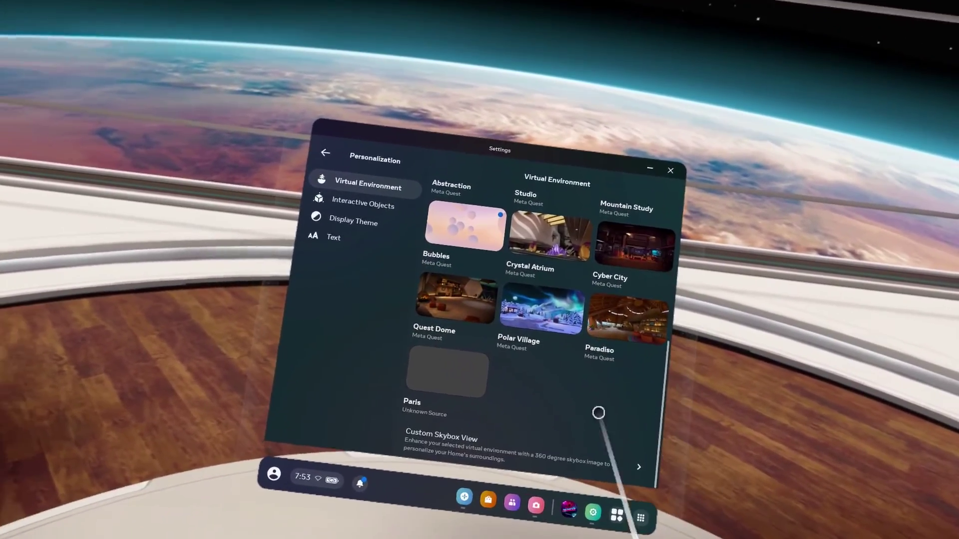
{"action": "mouse_move", "coordinate": [384, 417]}
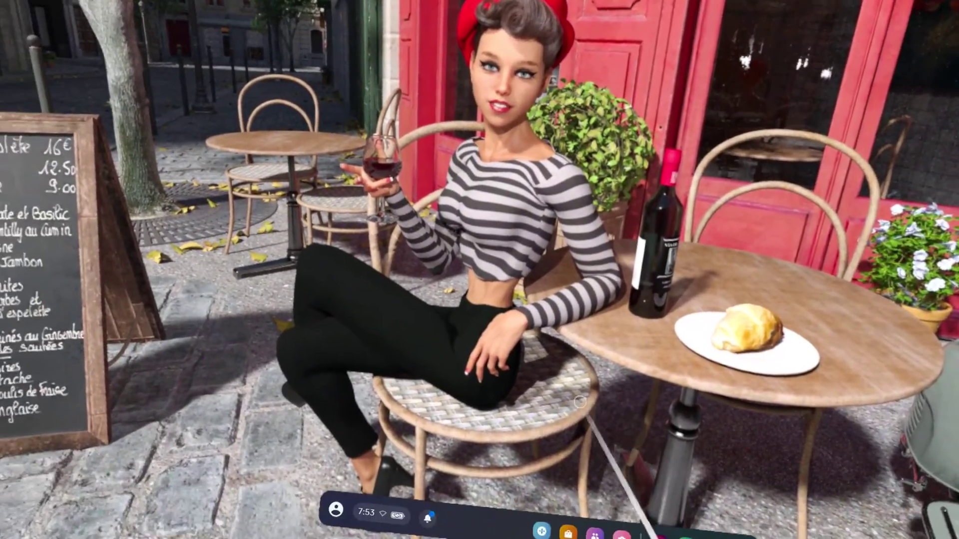
Open headset Storage settings and filter to Unknown Sources to find Paris
{"action": "left_click", "coordinate": [428, 477]}
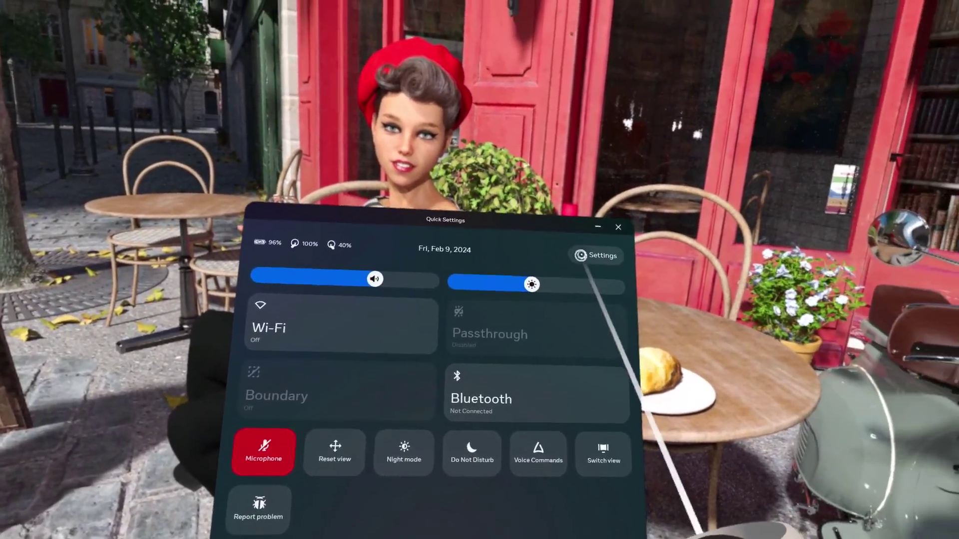
{"action": "left_click", "coordinate": [649, 236]}
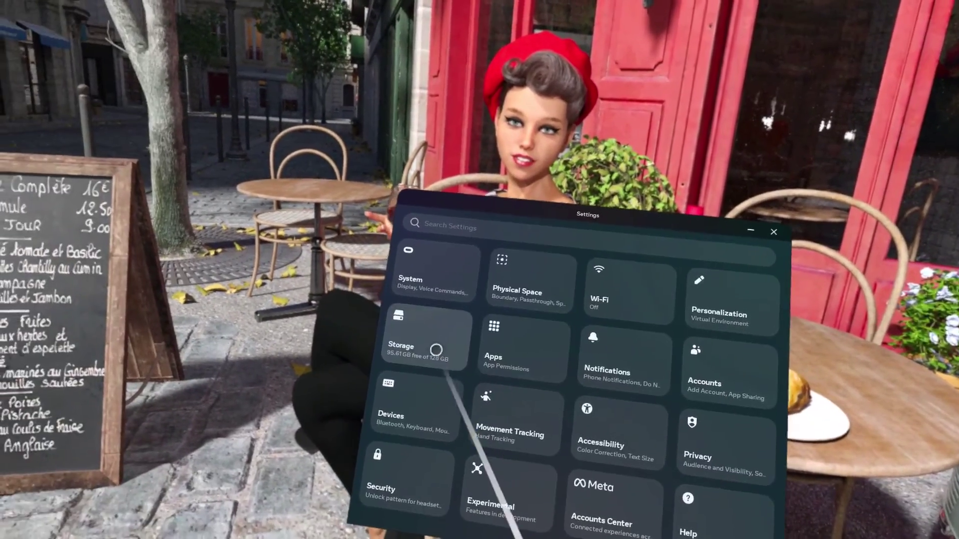
{"action": "left_click", "coordinate": [357, 352]}
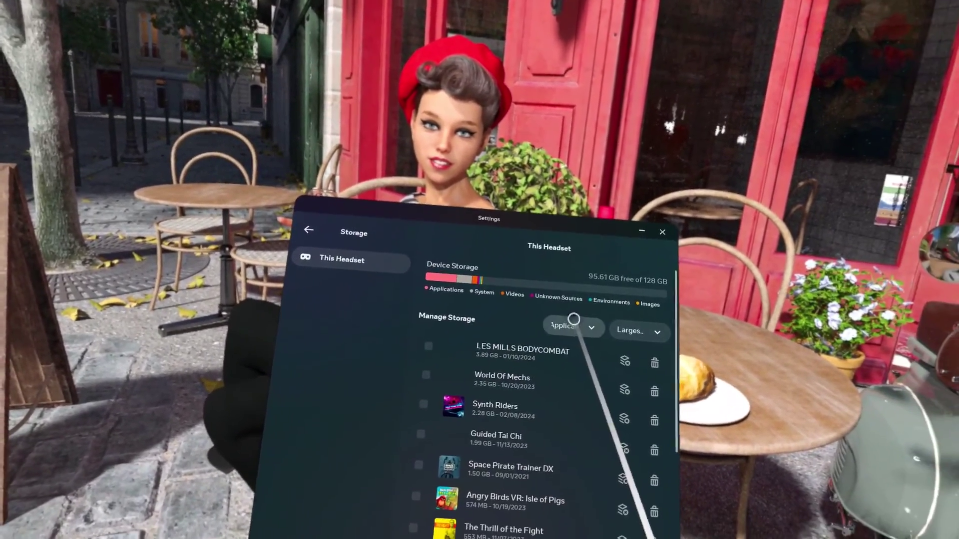
{"action": "left_click", "coordinate": [593, 338]}
{"action": "left_click", "coordinate": [549, 458]}
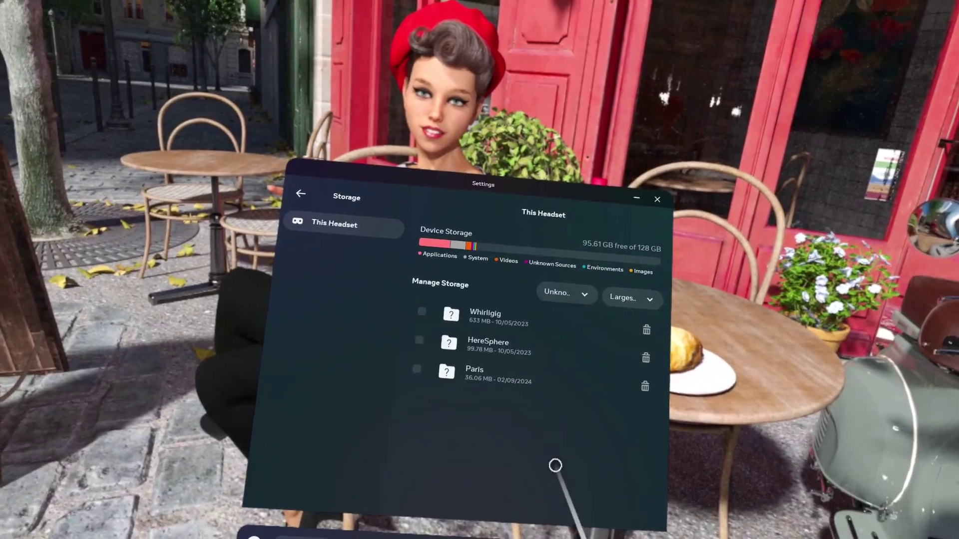